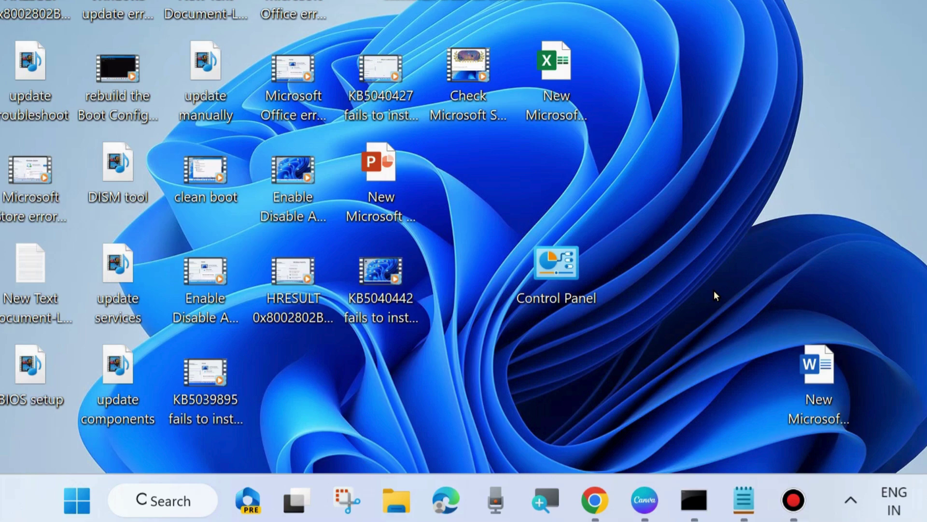
- Search Windows for 'store trou' and open the Windows Store Apps troubleshooter
{"action": "left_click", "coordinate": [166, 502]}
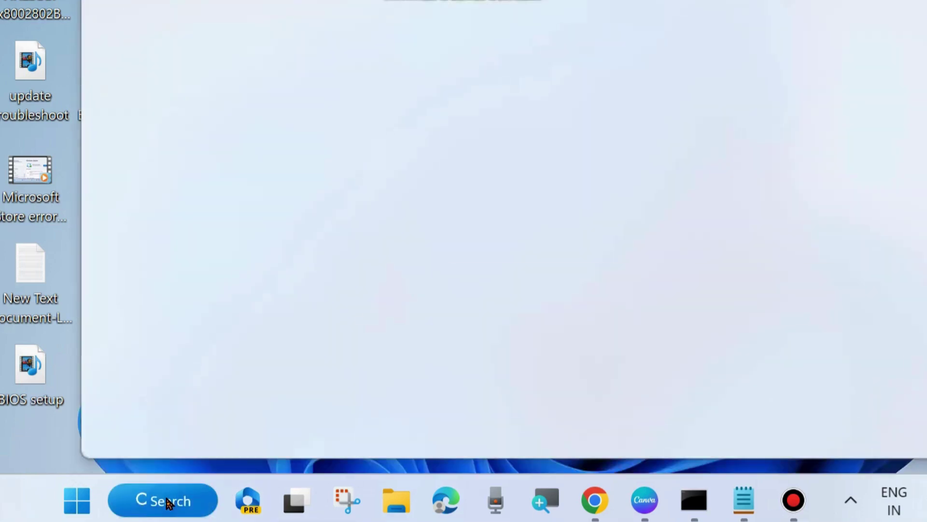
{"action": "type", "text": "sto"}
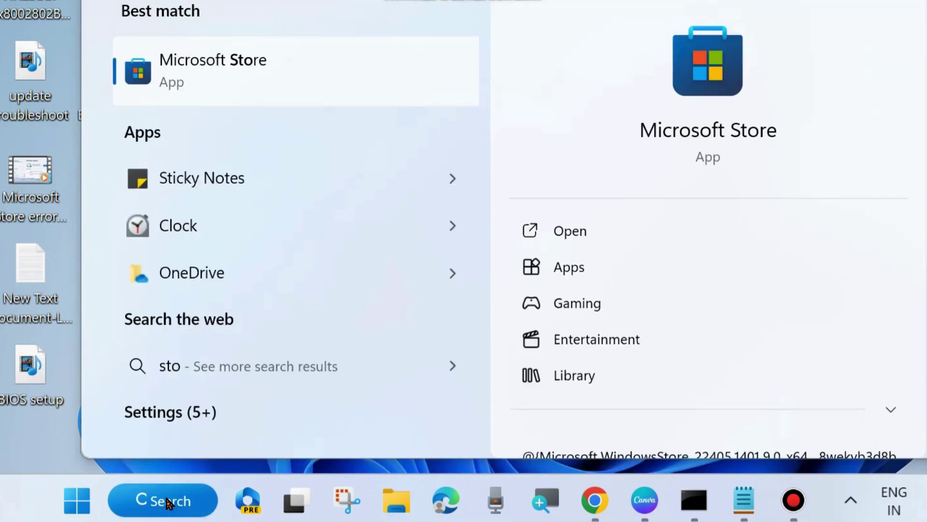
{"action": "type", "text": "re tr"}
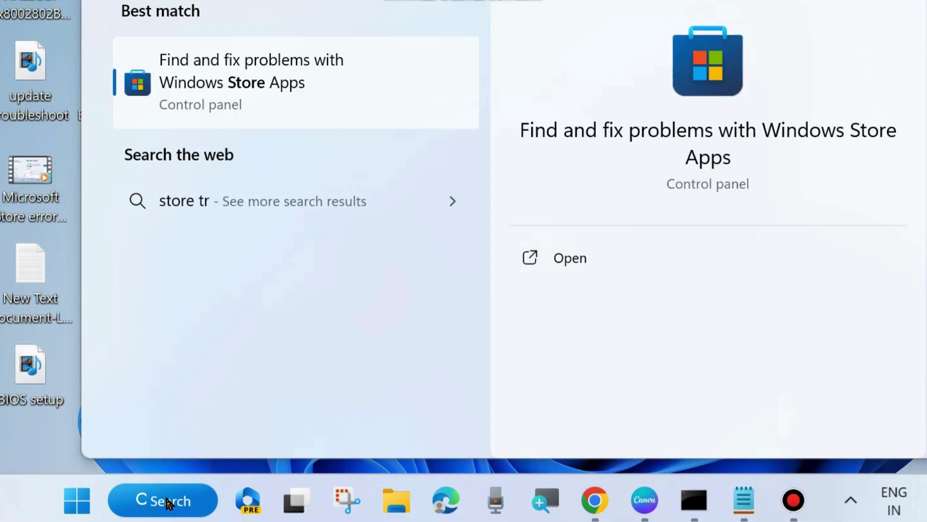
{"action": "type", "text": "ou"}
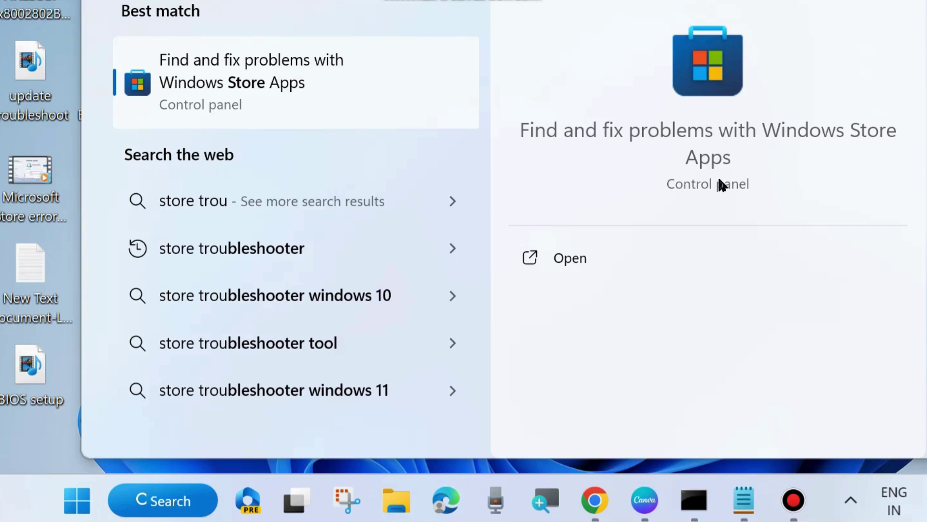
{"action": "left_click", "coordinate": [575, 260]}
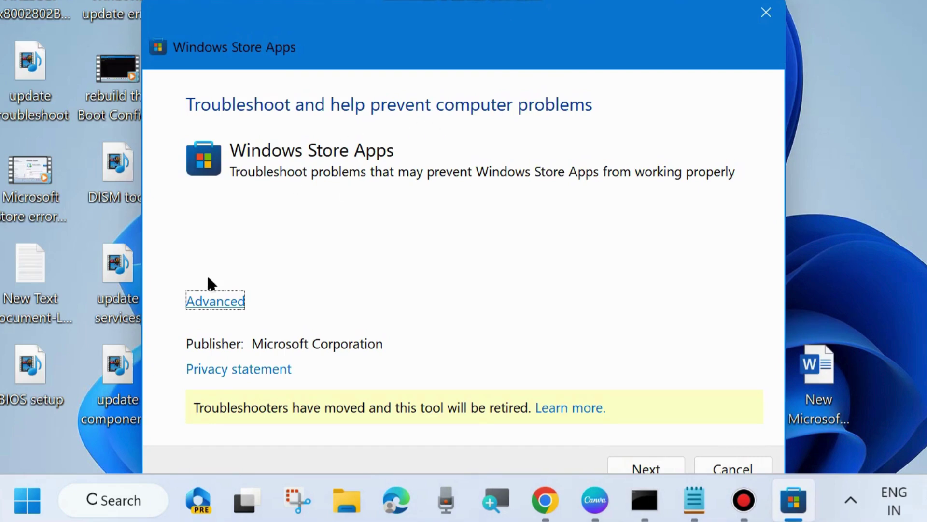
- Run Store Apps problem detection with 'Apply repairs automatically' checked, then close the troubleshooter
{"action": "left_click", "coordinate": [208, 302]}
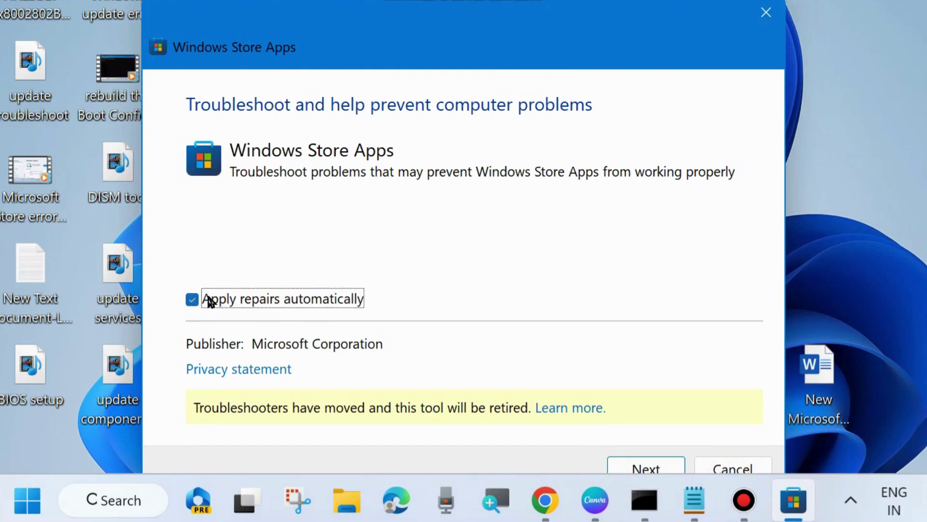
{"action": "left_click_drag", "start_coordinate": [445, 49], "coordinate": [426, 3]}
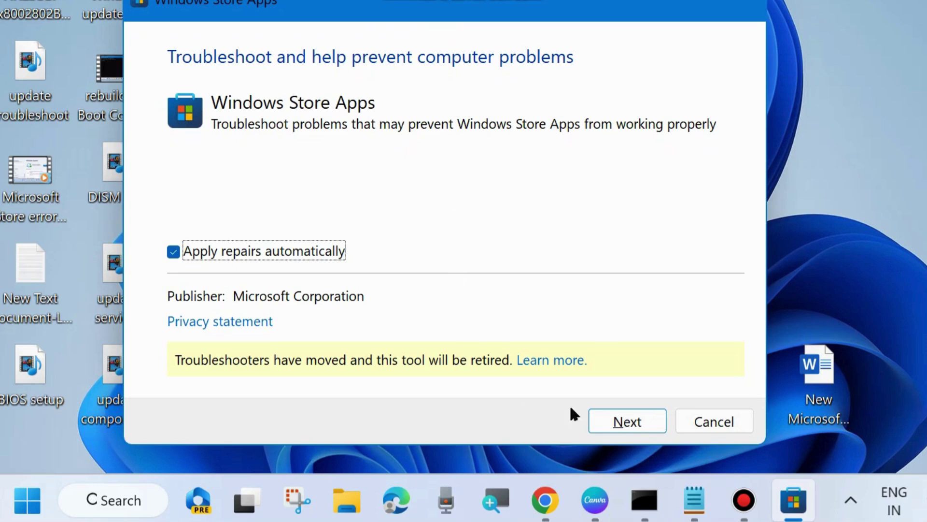
{"action": "left_click", "coordinate": [628, 421]}
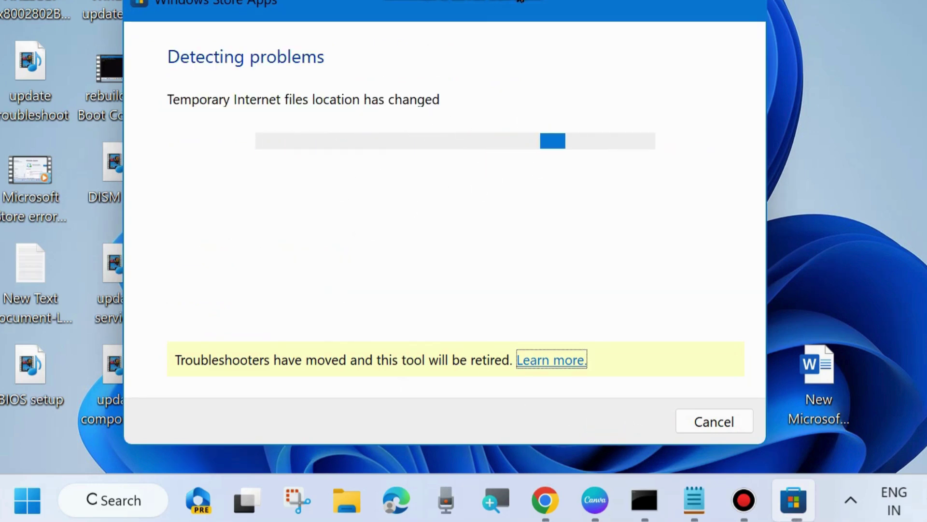
{"action": "left_click_drag", "start_coordinate": [511, 21], "coordinate": [510, 71]}
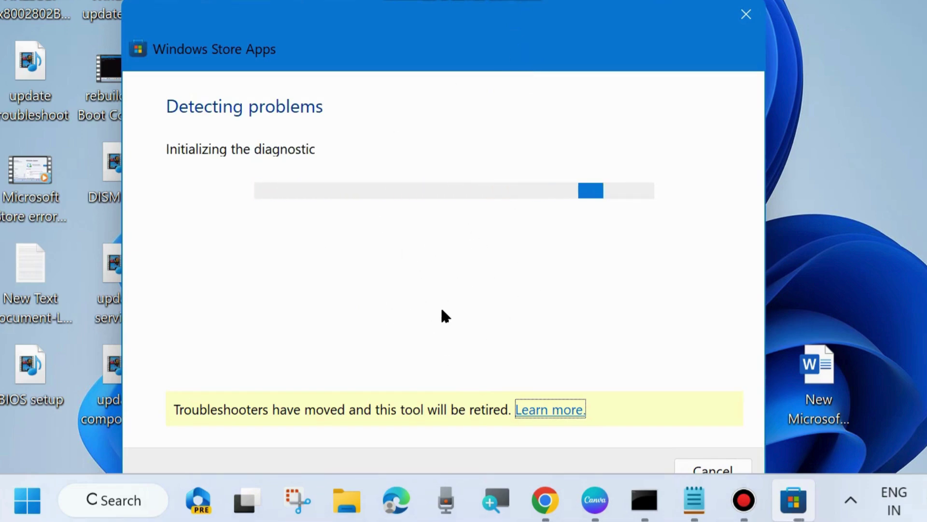
{"action": "left_click", "coordinate": [747, 13]}
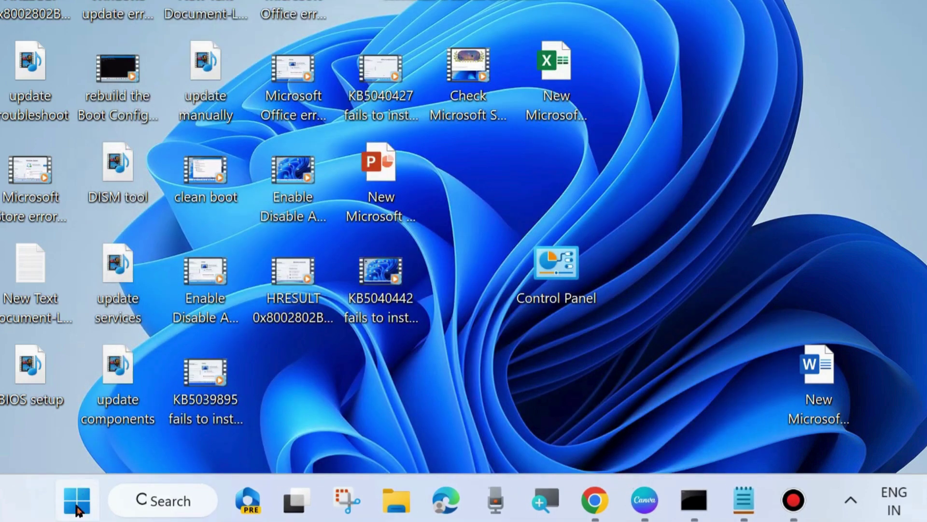
- Run wsreset.exe from the Run dialog to clear the Microsoft Store cache
{"action": "right_click", "coordinate": [76, 507]}
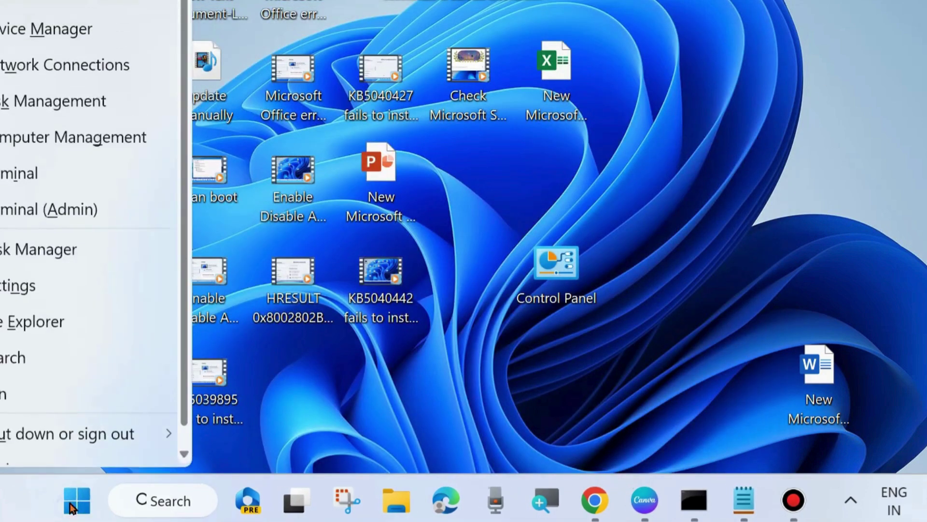
{"action": "left_click", "coordinate": [35, 404]}
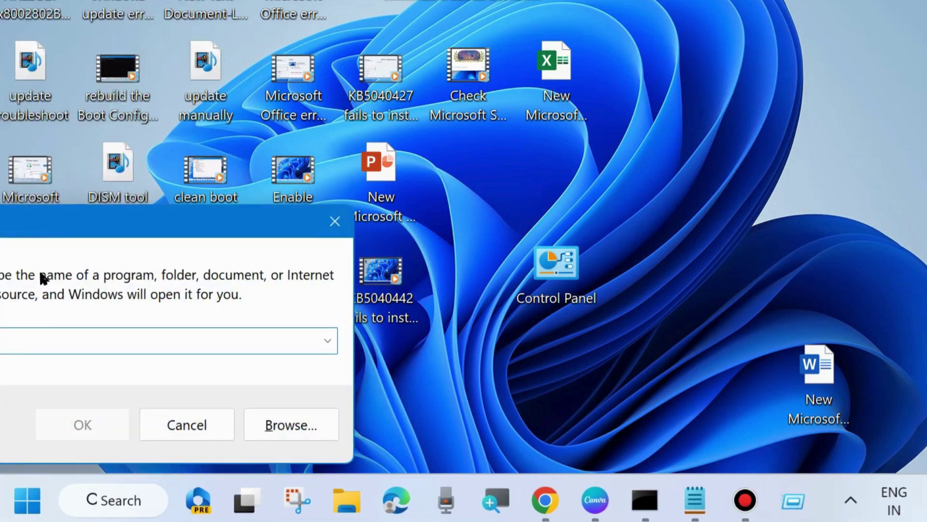
{"action": "mouse_move", "coordinate": [39, 226]}
{"action": "left_mouse_down"}
{"action": "mouse_move", "coordinate": [332, 104]}
{"action": "mouse_move", "coordinate": [348, 53]}
{"action": "left_mouse_up"}
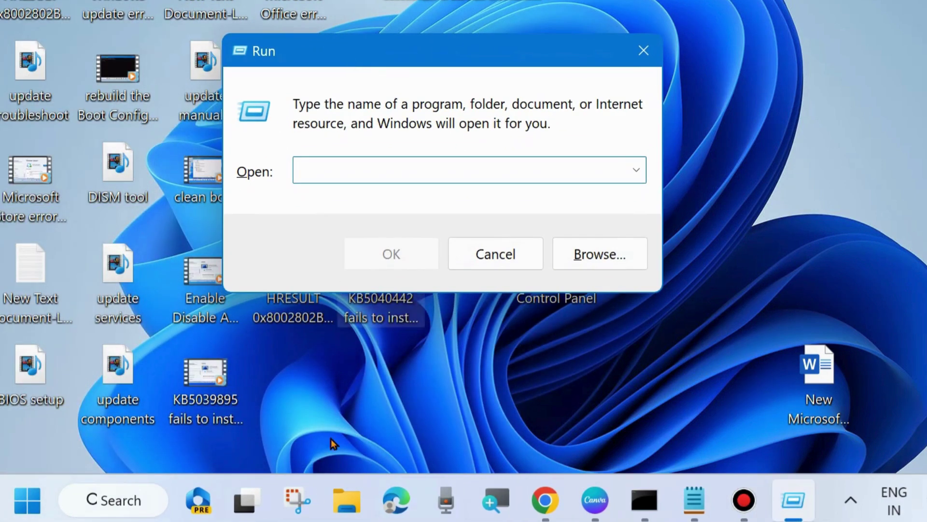
{"action": "type", "text": "wsreset"}
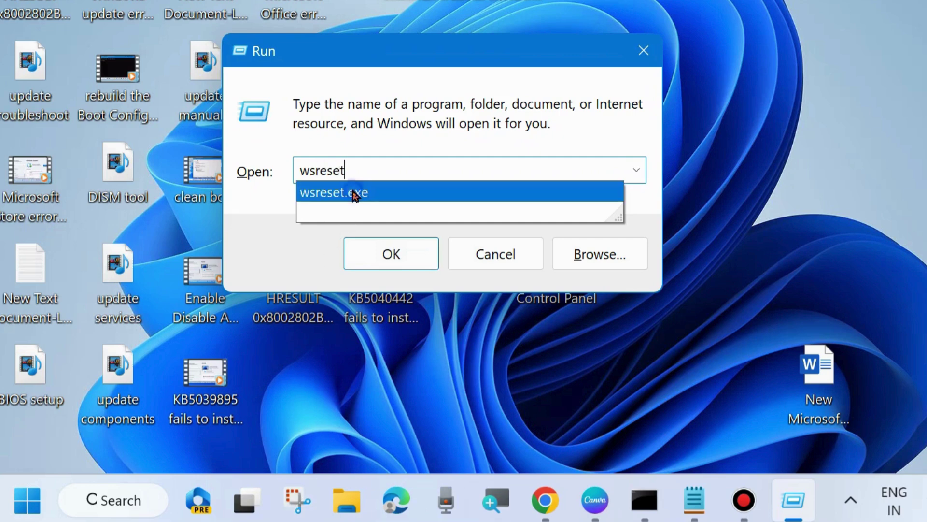
{"action": "left_click", "coordinate": [352, 191]}
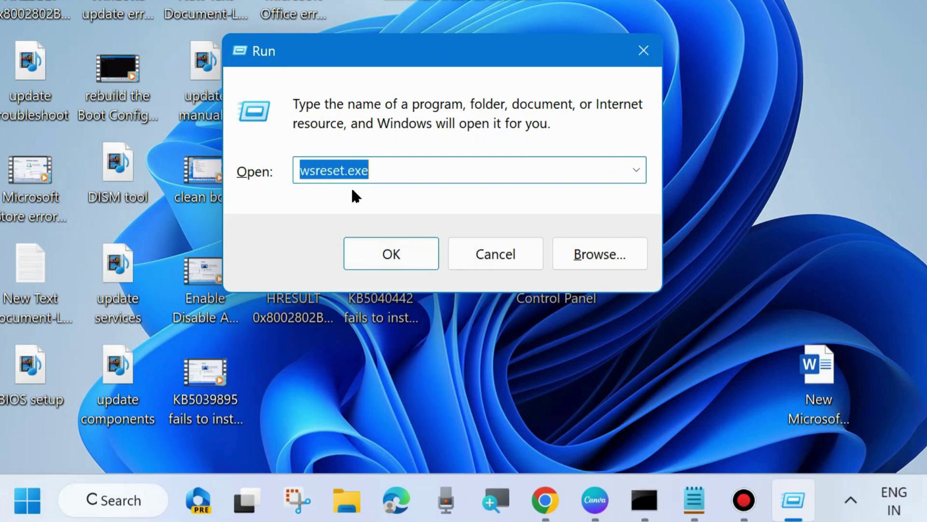
{"action": "left_click", "coordinate": [401, 167]}
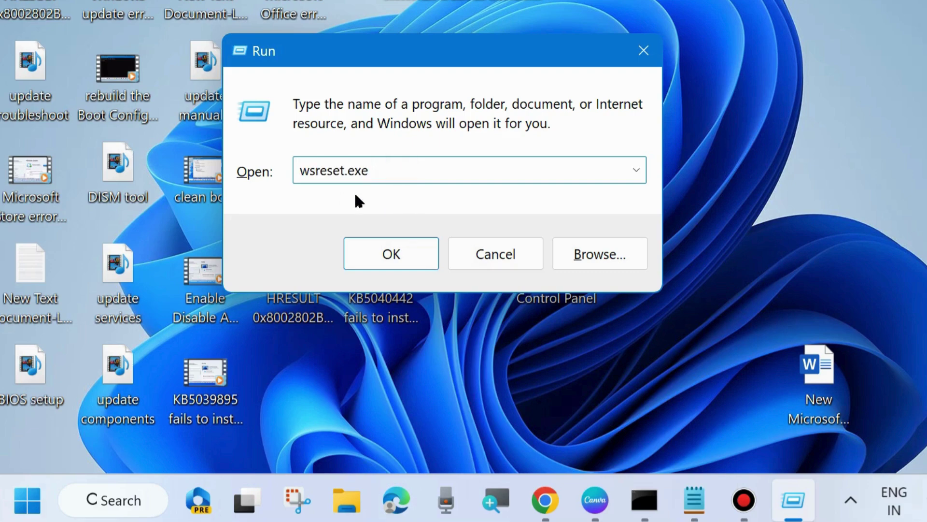
{"action": "left_click", "coordinate": [394, 253]}
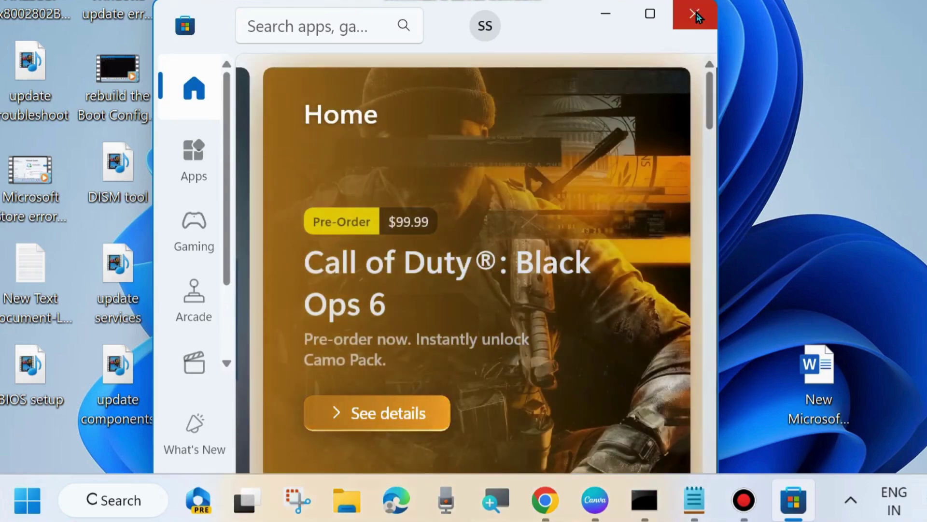
- Close the Microsoft Store window that reopened on its Home page
{"action": "left_click", "coordinate": [696, 12]}
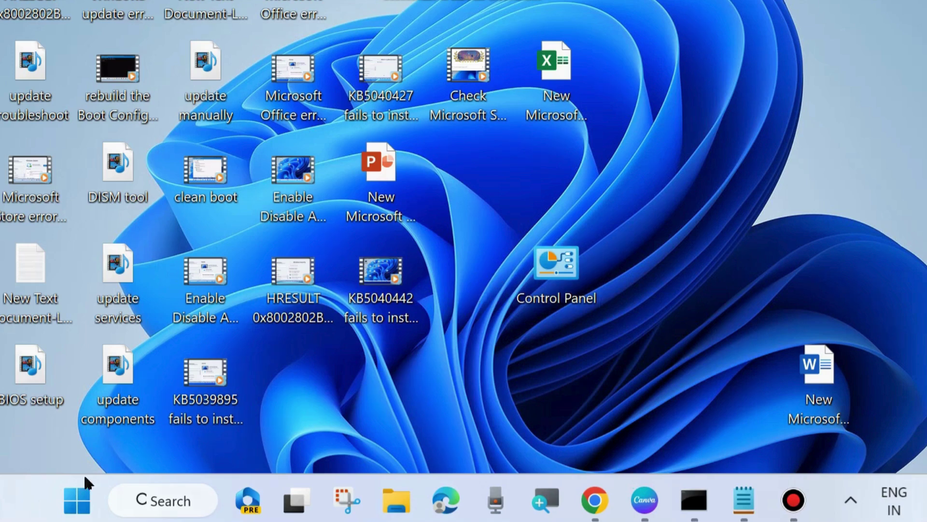
- Launch the Settings app from the Start button's quick links menu
{"action": "left_click", "coordinate": [79, 500]}
{"action": "right_click", "coordinate": [78, 499]}
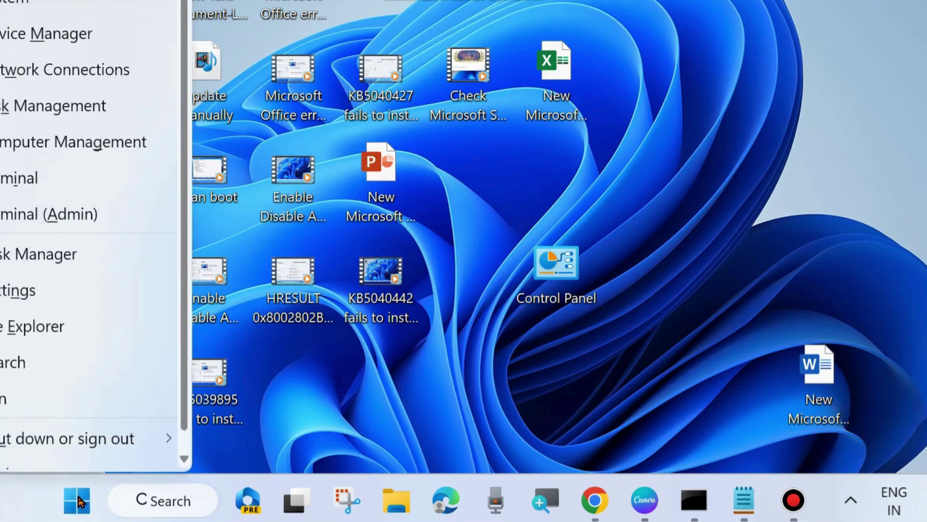
{"action": "left_click", "coordinate": [29, 290]}
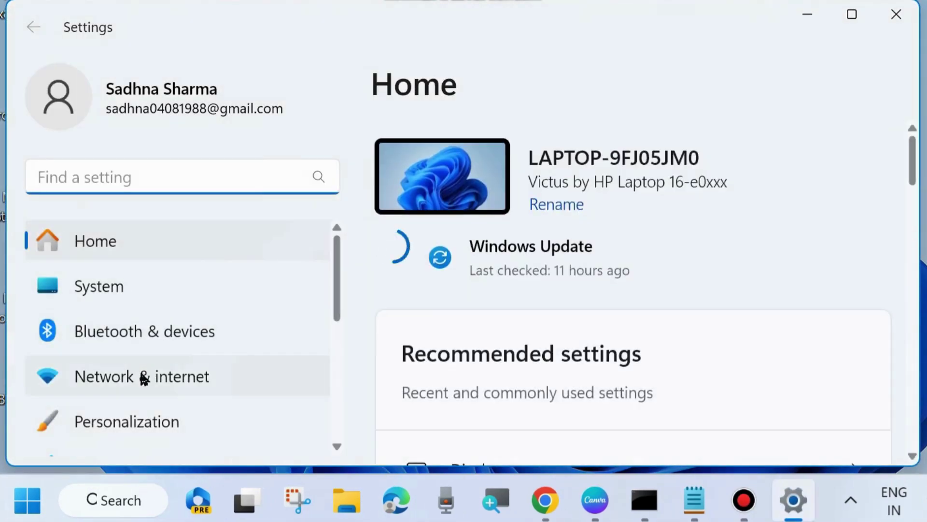
{"action": "scroll", "coordinate": [141, 376], "scroll_direction": "down", "scroll_amount": 1}
{"action": "scroll", "coordinate": [122, 385], "scroll_direction": "down", "scroll_amount": 3}
{"action": "scroll", "coordinate": [125, 388], "scroll_direction": "down", "scroll_amount": 2}
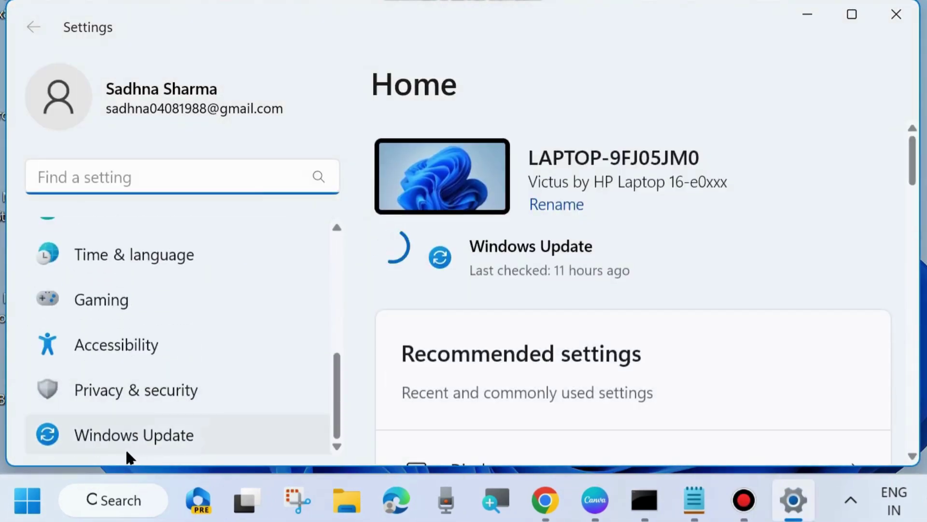
- Check for updates on the Windows Update page, then close Settings while the check runs
{"action": "left_click", "coordinate": [150, 436]}
{"action": "left_click", "coordinate": [796, 196]}
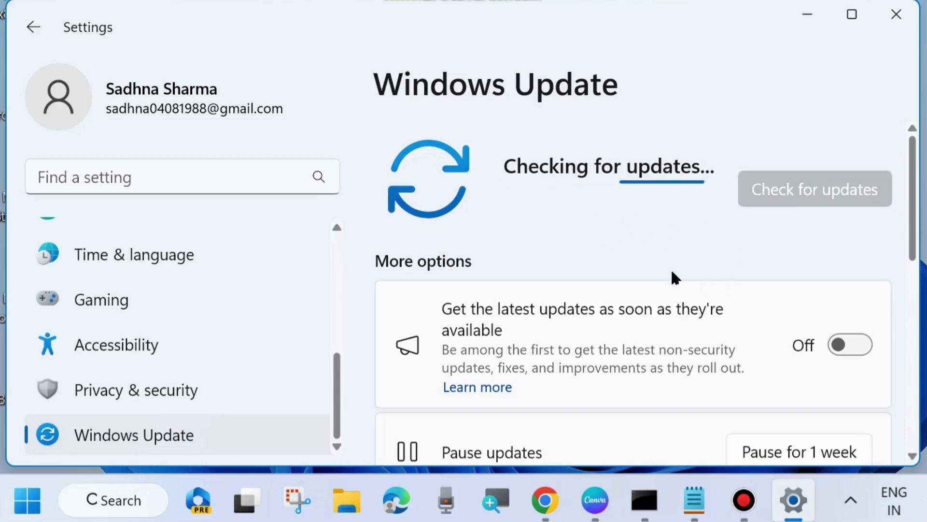
{"action": "left_click", "coordinate": [896, 16]}
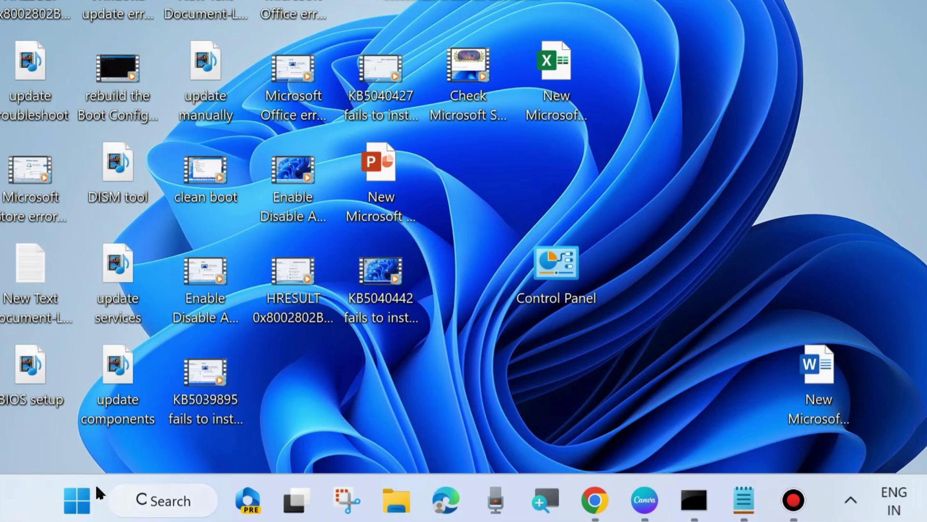
- Reopen Settings from the Start quick links and go to the Apps section
{"action": "right_click", "coordinate": [80, 500]}
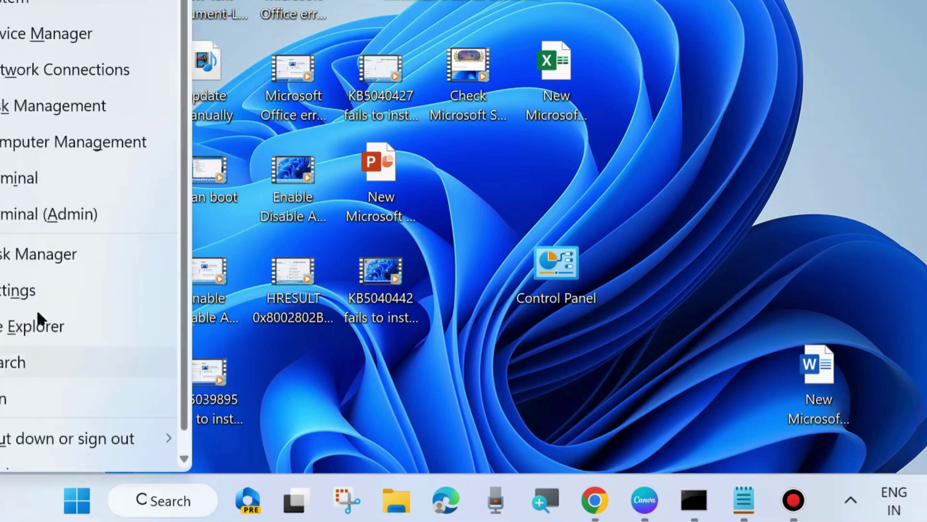
{"action": "left_click", "coordinate": [24, 290]}
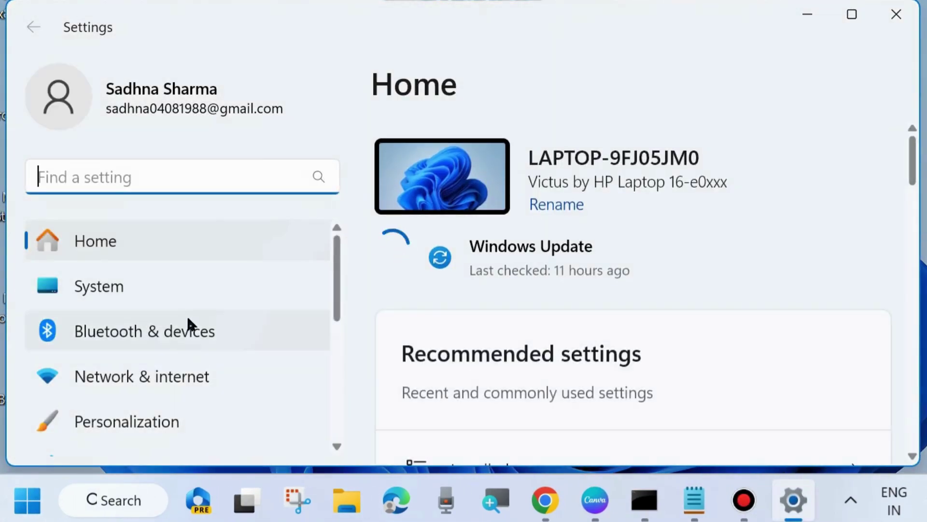
{"action": "scroll", "coordinate": [187, 319], "scroll_direction": "down", "scroll_amount": 1}
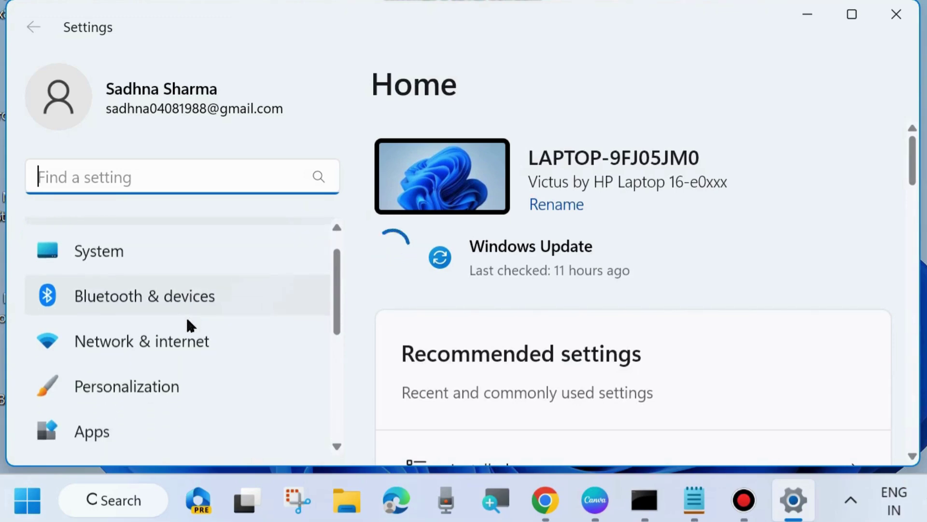
{"action": "scroll", "coordinate": [186, 319], "scroll_direction": "down", "scroll_amount": 2}
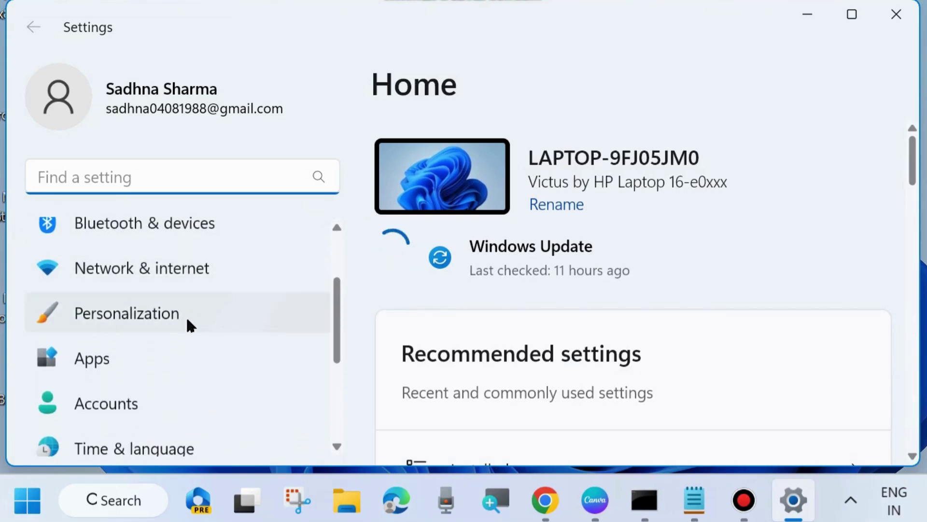
{"action": "scroll", "coordinate": [186, 315], "scroll_direction": "down", "scroll_amount": 3}
{"action": "scroll", "coordinate": [186, 319], "scroll_direction": "down", "scroll_amount": 1}
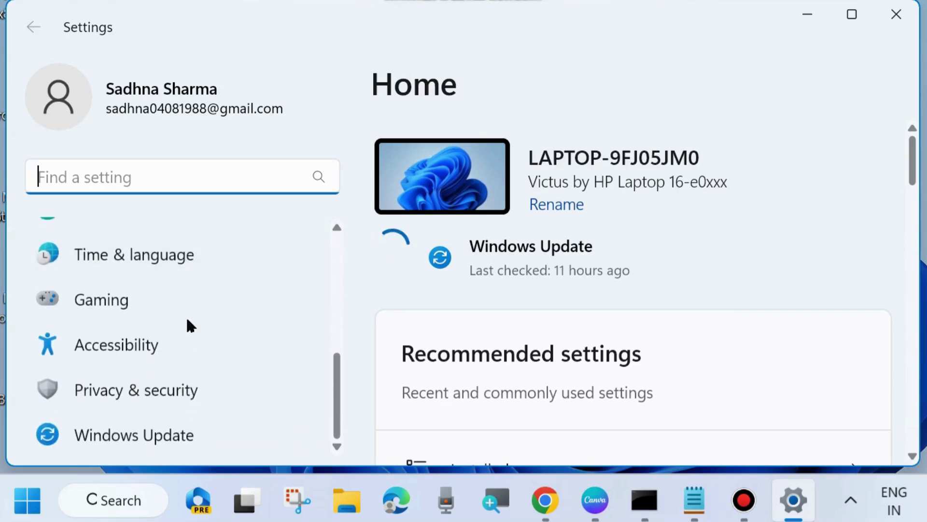
{"action": "scroll", "coordinate": [187, 319], "scroll_direction": "up", "scroll_amount": 2}
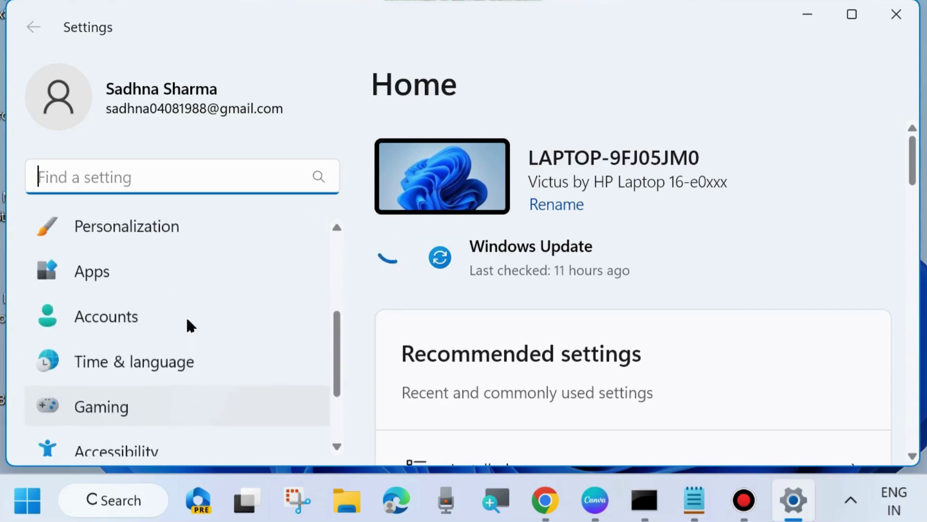
{"action": "left_click", "coordinate": [94, 279]}
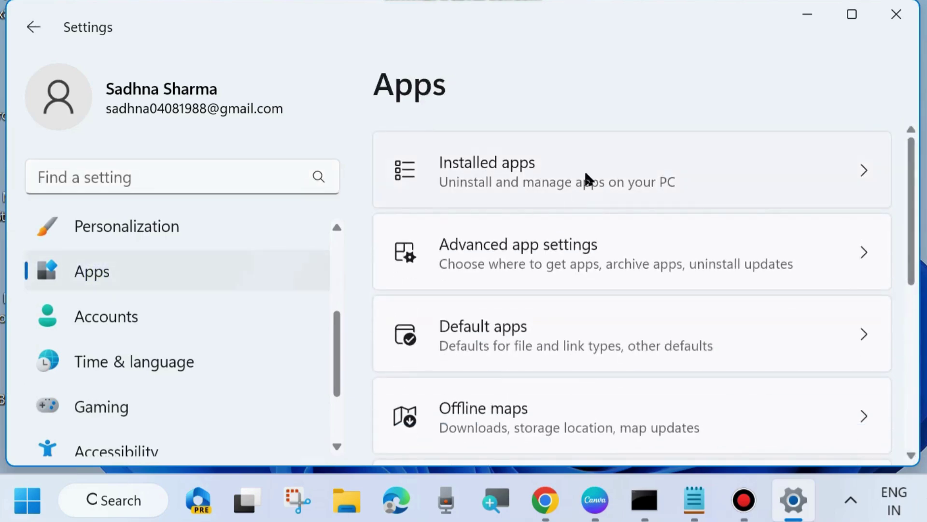
- Search Installed apps for 'store' and show more options for Microsoft Store
{"action": "left_click", "coordinate": [524, 173]}
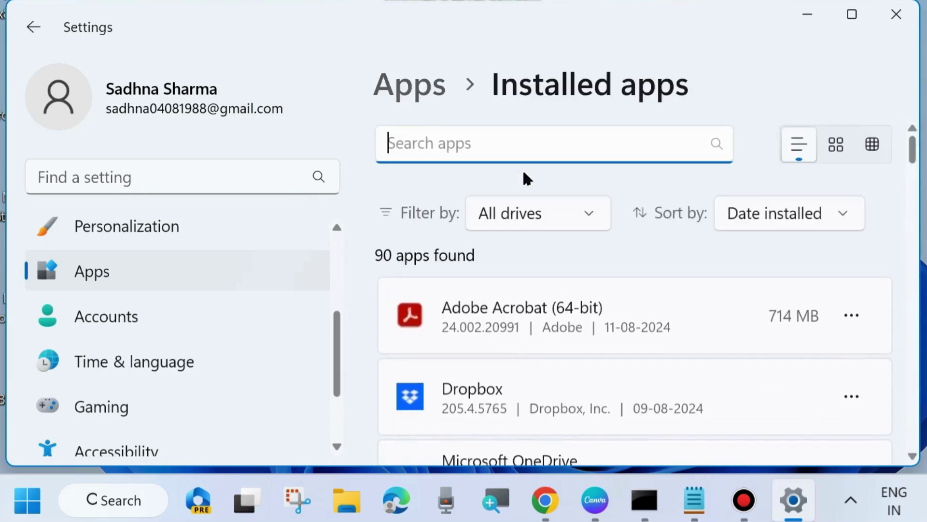
{"action": "type", "text": "ato"}
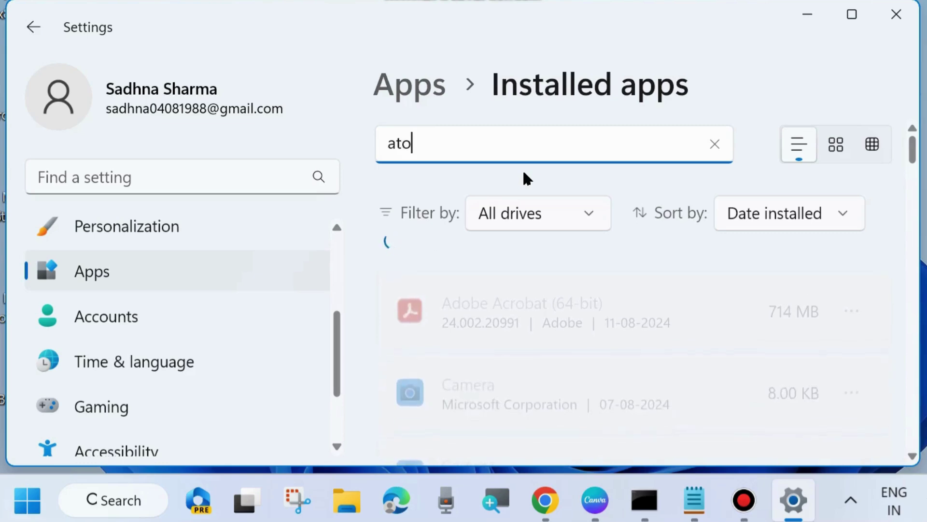
{"action": "type", "text": "re"}
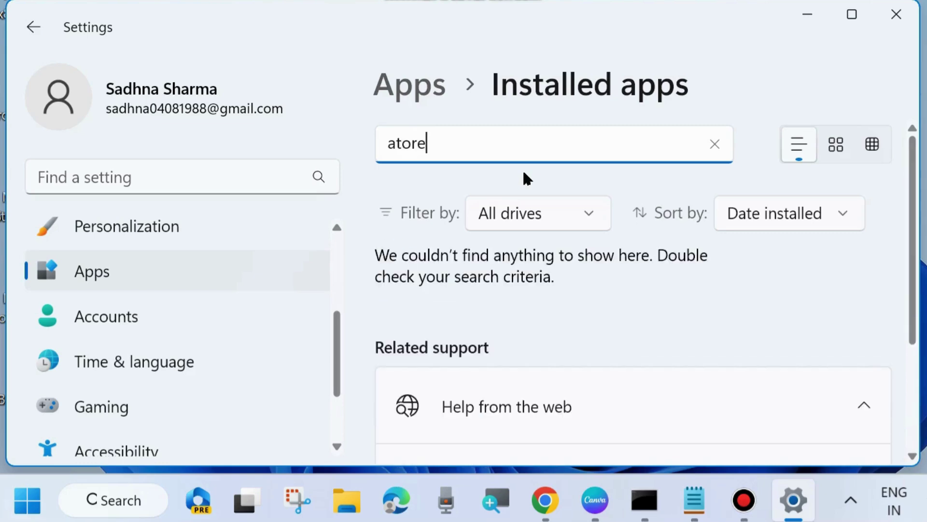
{"action": "key", "text": "BackSpace"}
{"action": "key", "text": "BackSpace"}
{"action": "key", "text": "BackSpace"}
{"action": "key", "text": "BackSpace"}
{"action": "key", "text": "BackSpace"}
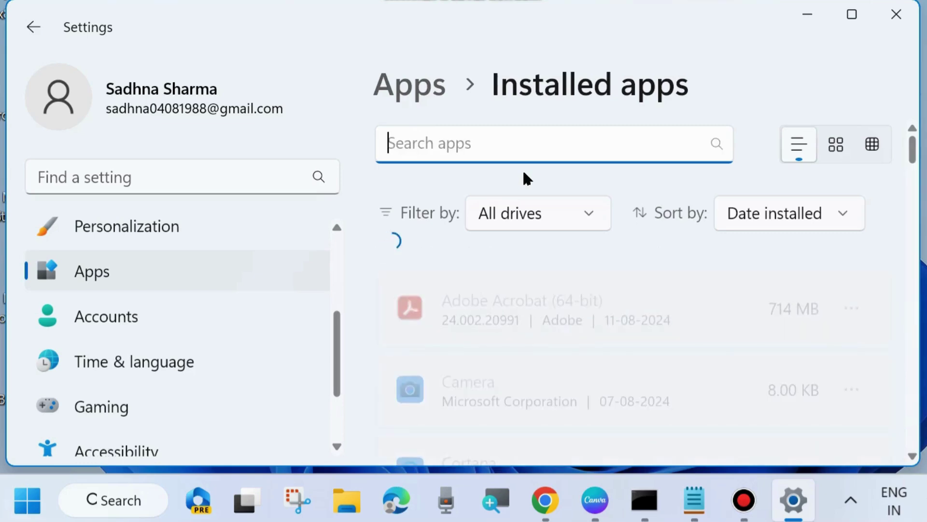
{"action": "type", "text": "st"}
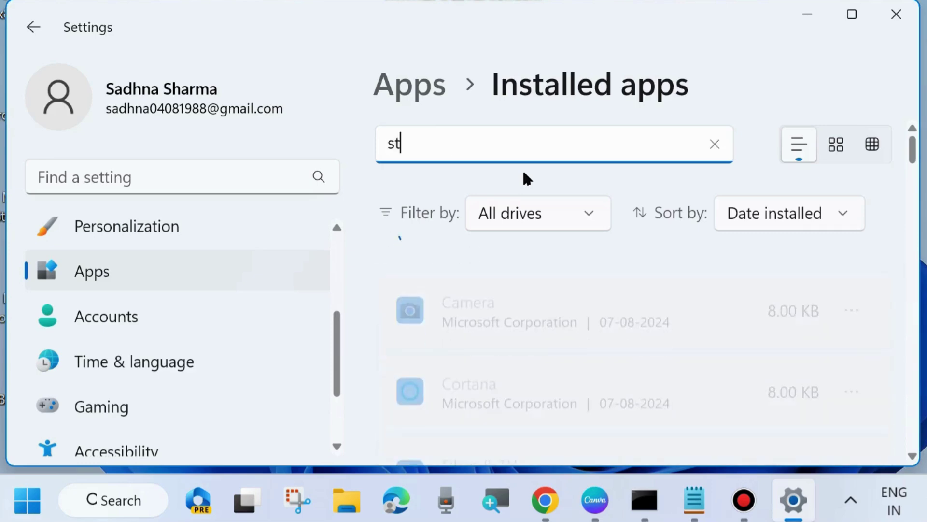
{"action": "type", "text": "ore"}
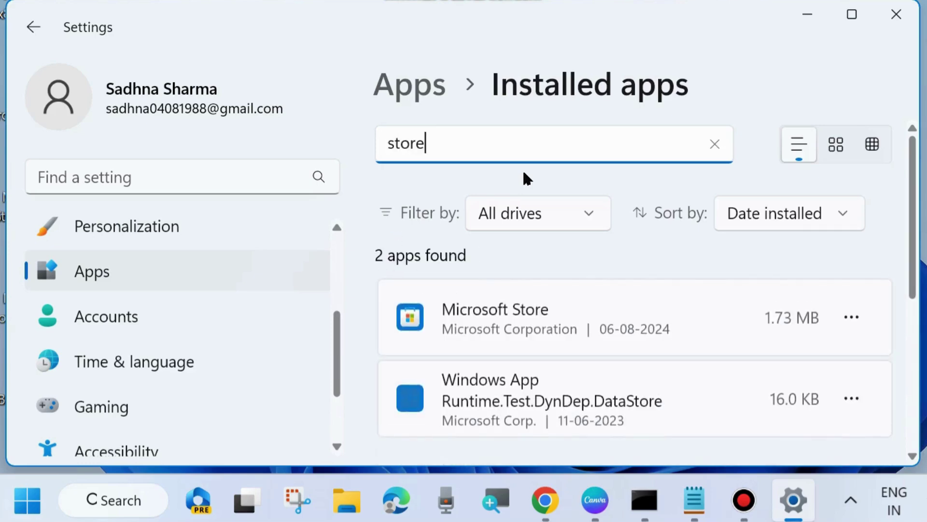
{"action": "left_click", "coordinate": [853, 318]}
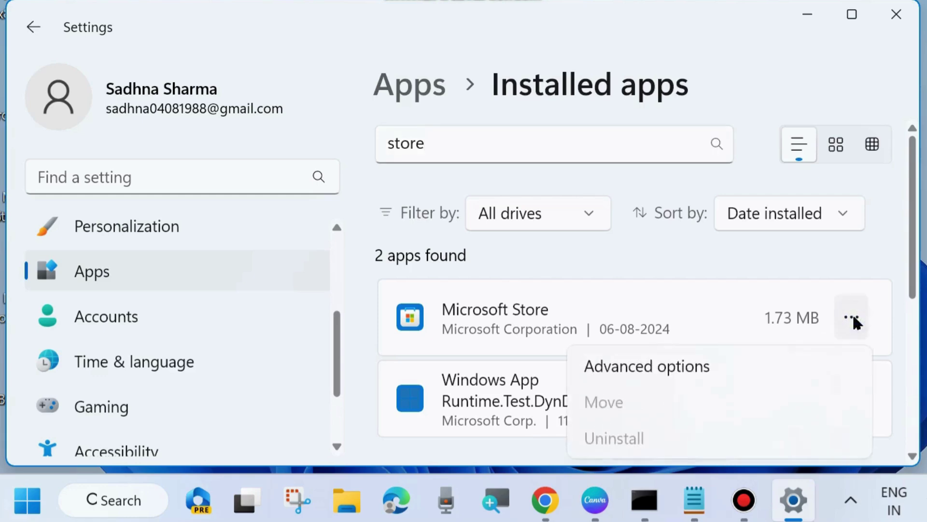
- Open the Advanced options page for Microsoft Store
{"action": "left_click", "coordinate": [635, 368]}
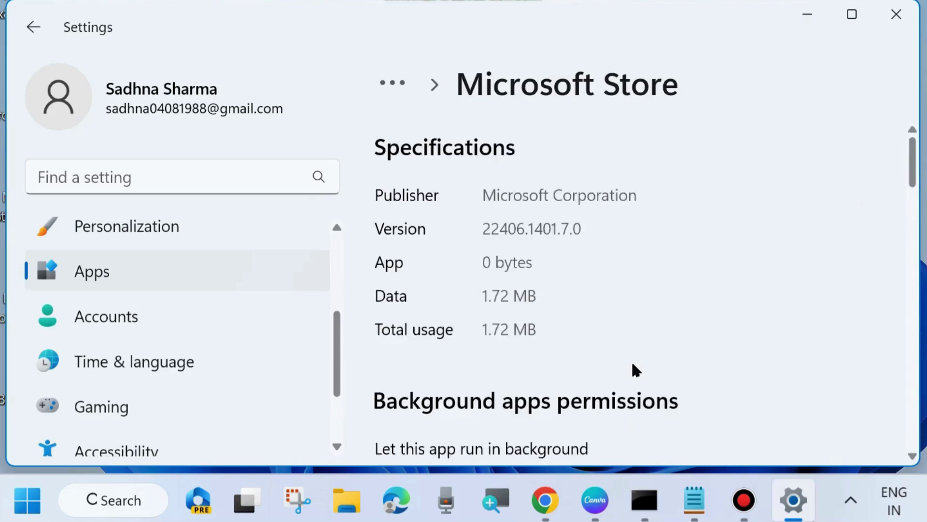
{"action": "scroll", "coordinate": [580, 352], "scroll_direction": "down", "scroll_amount": 3}
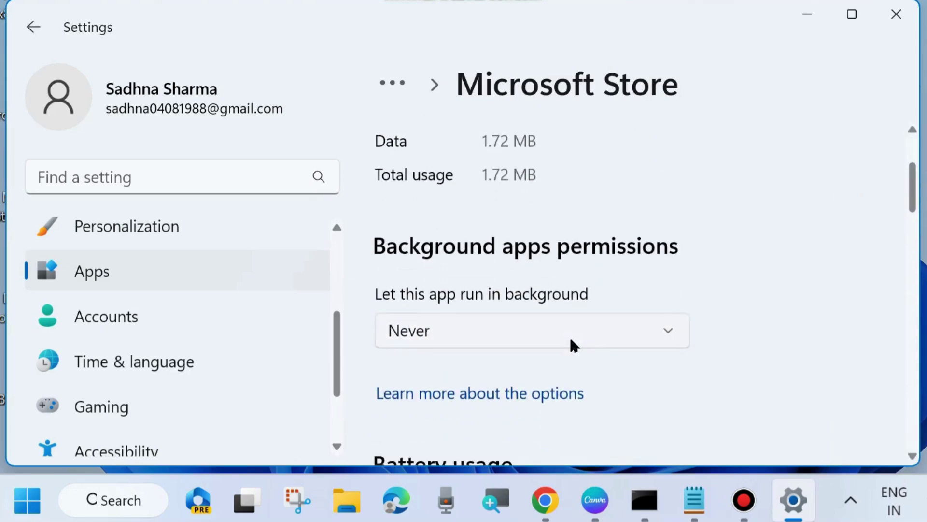
{"action": "scroll", "coordinate": [588, 332], "scroll_direction": "up", "scroll_amount": 1}
{"action": "scroll", "coordinate": [579, 330], "scroll_direction": "up", "scroll_amount": 1}
{"action": "scroll", "coordinate": [808, 359], "scroll_direction": "down", "scroll_amount": 2}
{"action": "scroll", "coordinate": [808, 358], "scroll_direction": "down", "scroll_amount": 2}
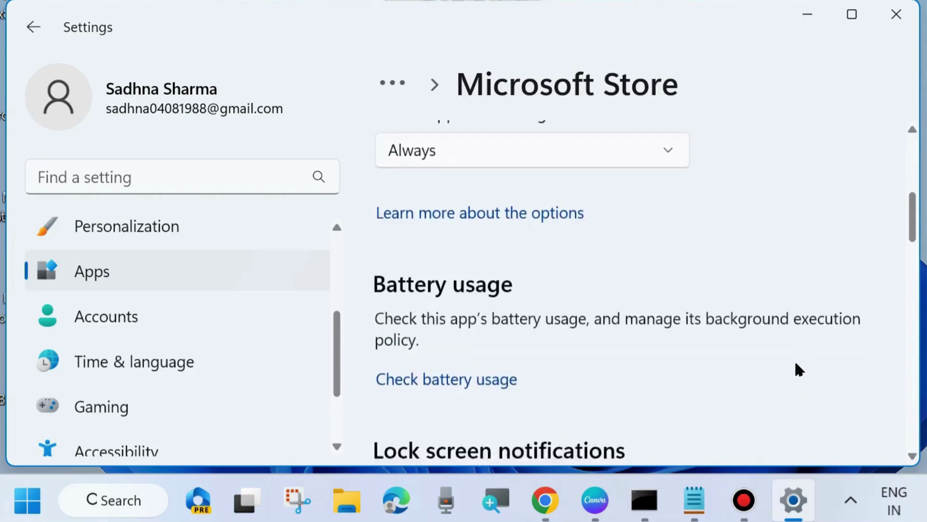
{"action": "scroll", "coordinate": [794, 360], "scroll_direction": "down", "scroll_amount": 3}
{"action": "scroll", "coordinate": [793, 362], "scroll_direction": "down", "scroll_amount": 2}
{"action": "scroll", "coordinate": [794, 363], "scroll_direction": "down", "scroll_amount": 2}
{"action": "scroll", "coordinate": [793, 363], "scroll_direction": "down", "scroll_amount": 2}
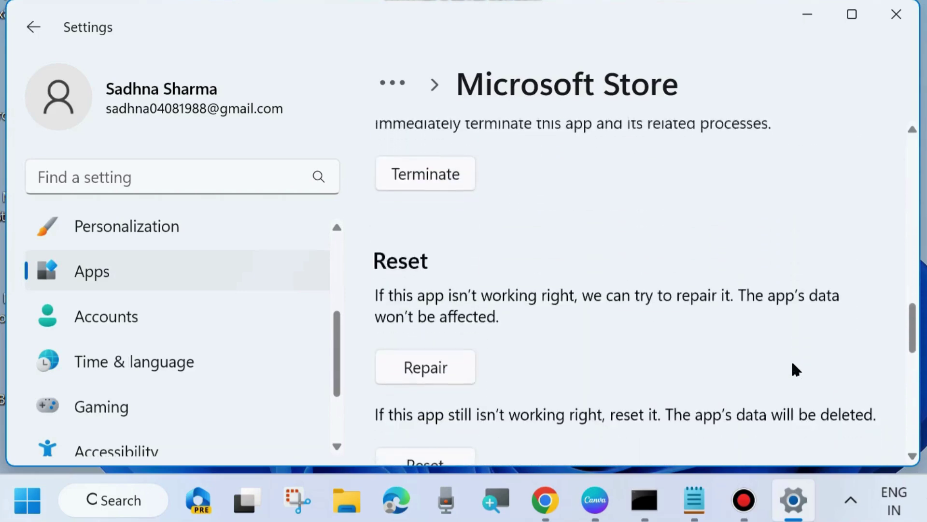
{"action": "scroll", "coordinate": [793, 363], "scroll_direction": "down", "scroll_amount": 1}
{"action": "scroll", "coordinate": [792, 363], "scroll_direction": "down", "scroll_amount": 1}
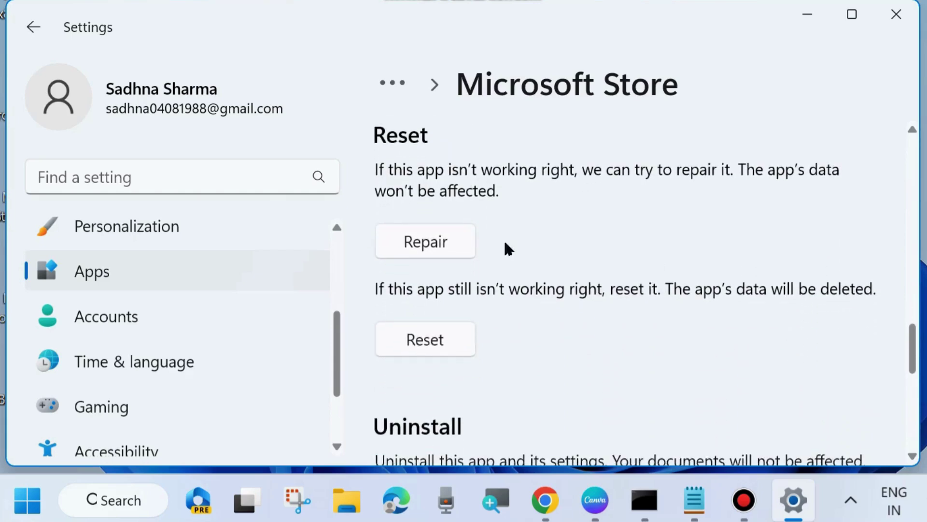
- Repair Microsoft Store, reset it and confirm the reset, then close Settings
{"action": "left_click", "coordinate": [430, 245]}
{"action": "left_click", "coordinate": [428, 342]}
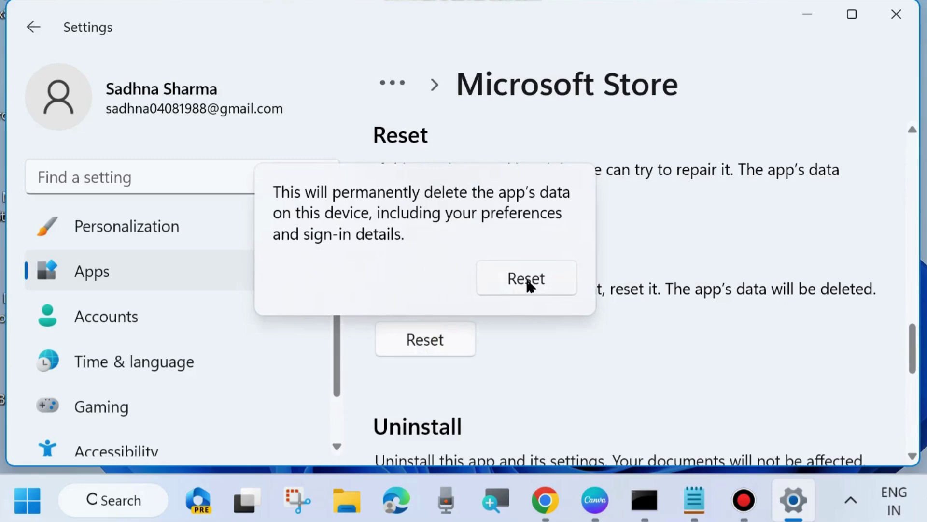
{"action": "left_click", "coordinate": [527, 282]}
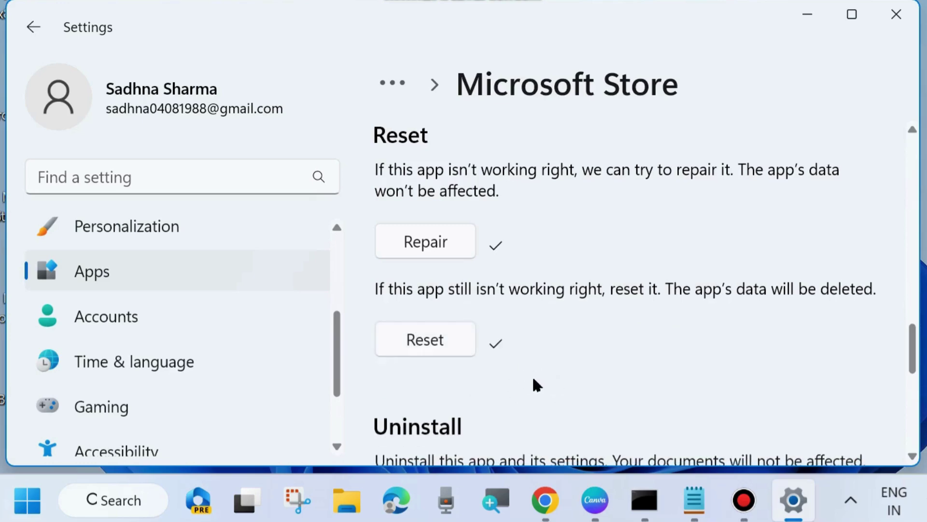
{"action": "left_click", "coordinate": [895, 12]}
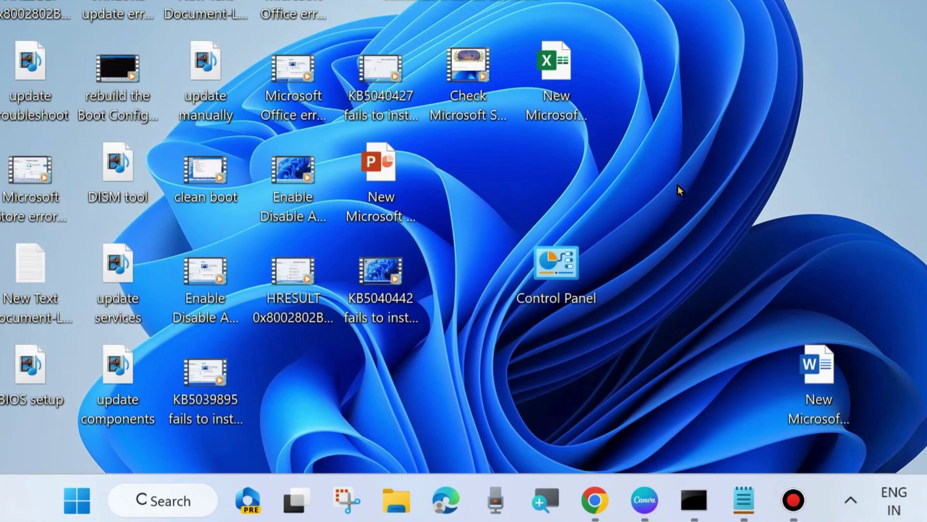
- Open Windows Search from the taskbar to find an administrator Command Prompt for sfc /scannow
{"action": "left_click", "coordinate": [170, 502]}
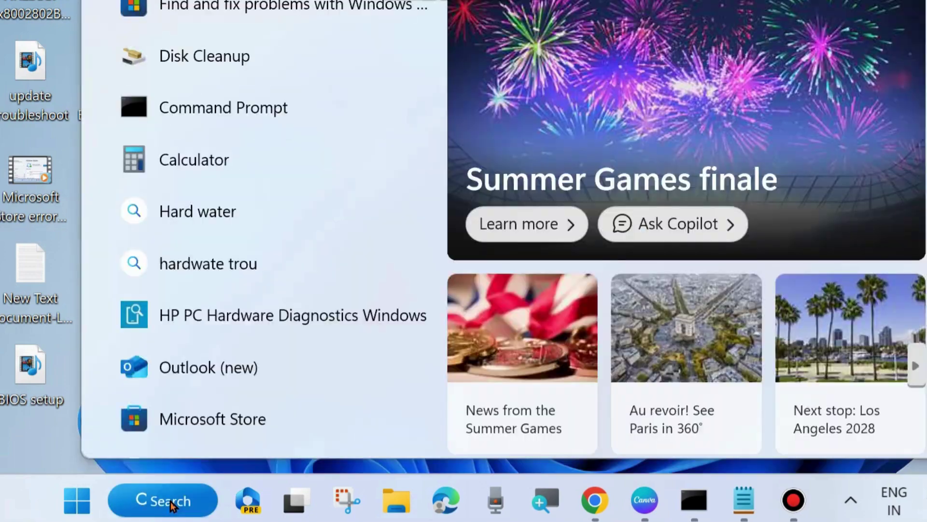
{"action": "type", "text": "cmd"}
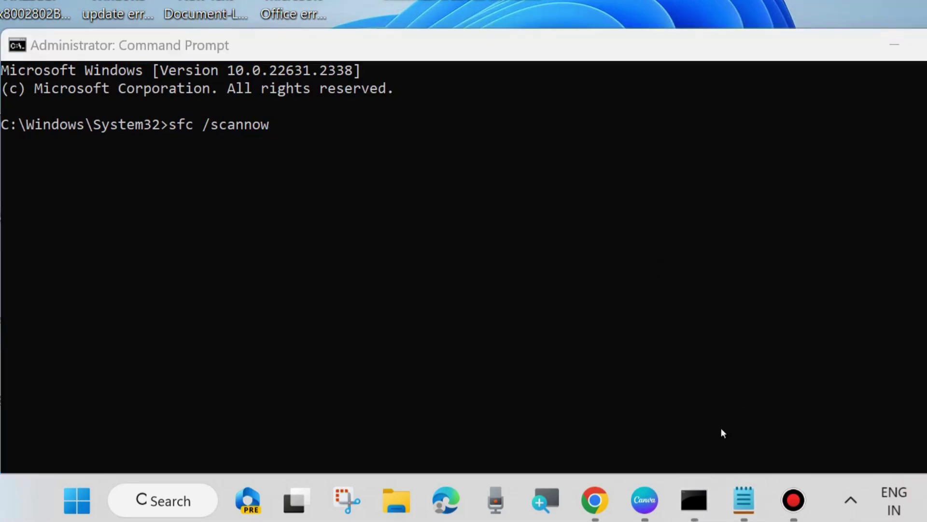
{"action": "left_click", "coordinate": [744, 500]}
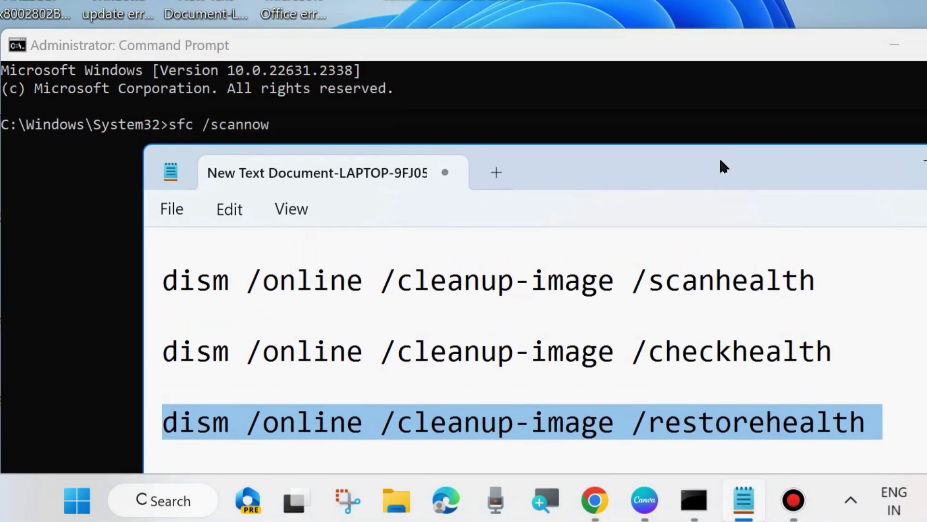
{"action": "left_click", "coordinate": [151, 297]}
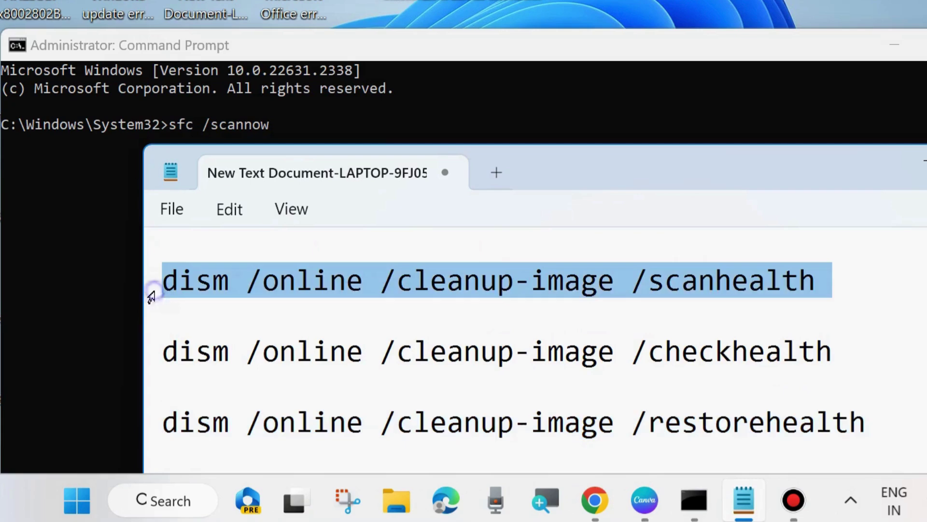
{"action": "left_click", "coordinate": [152, 358]}
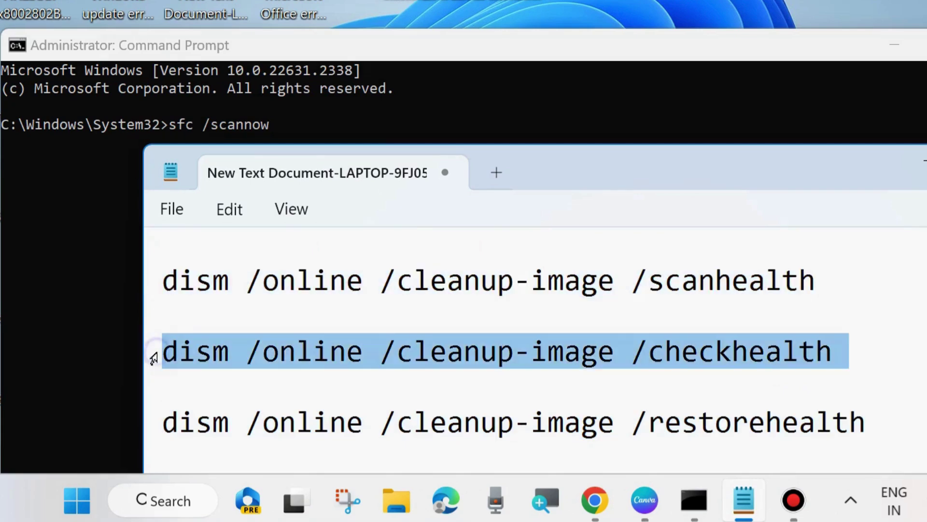
{"action": "left_click", "coordinate": [155, 434]}
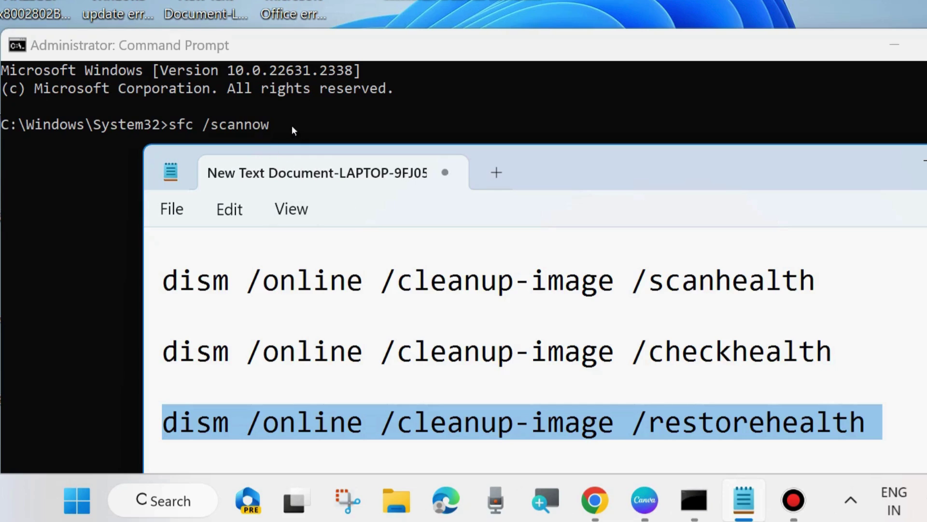
{"action": "left_click", "coordinate": [918, 161]}
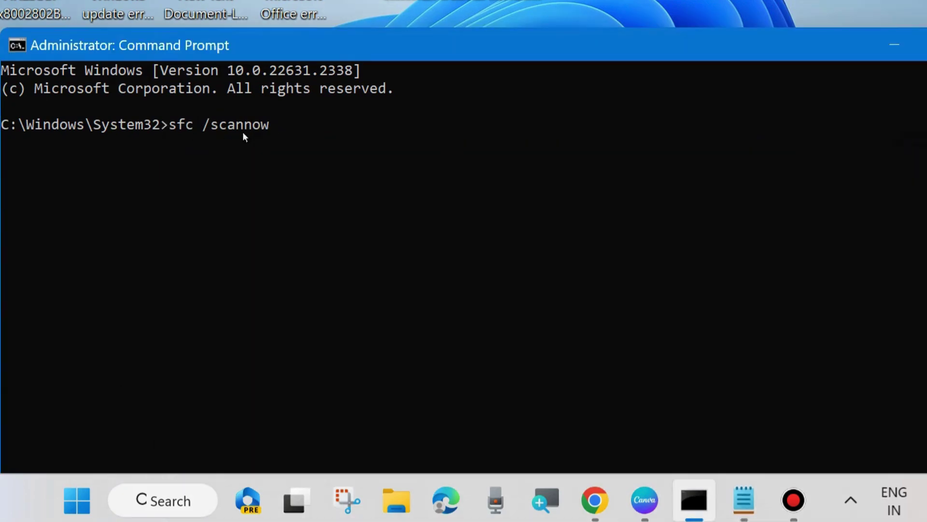